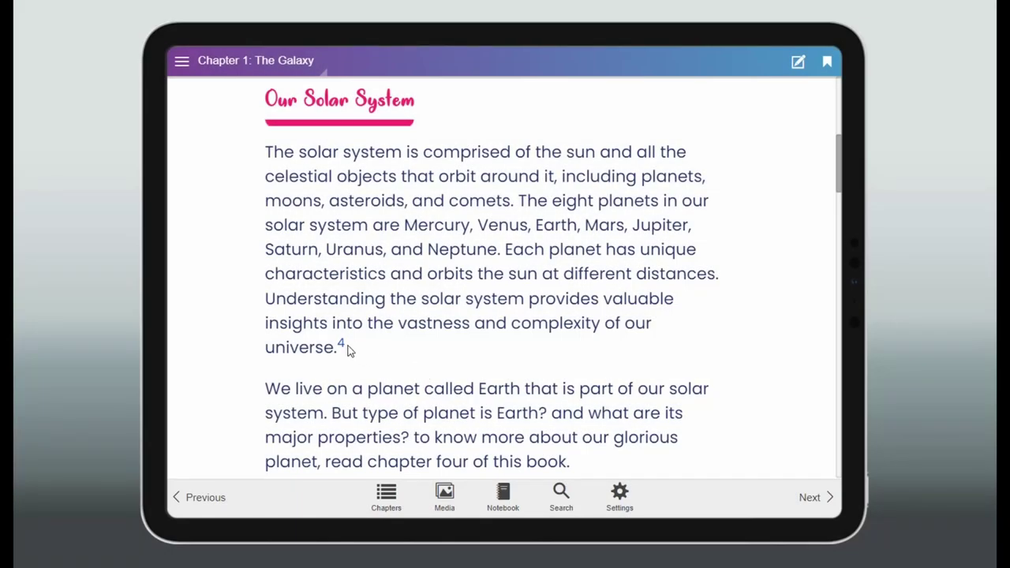
Jump from footnote 4 to the References list, then follow item 4's link into Chapter 2: Planets
{"action": "left_click", "coordinate": [346, 347]}
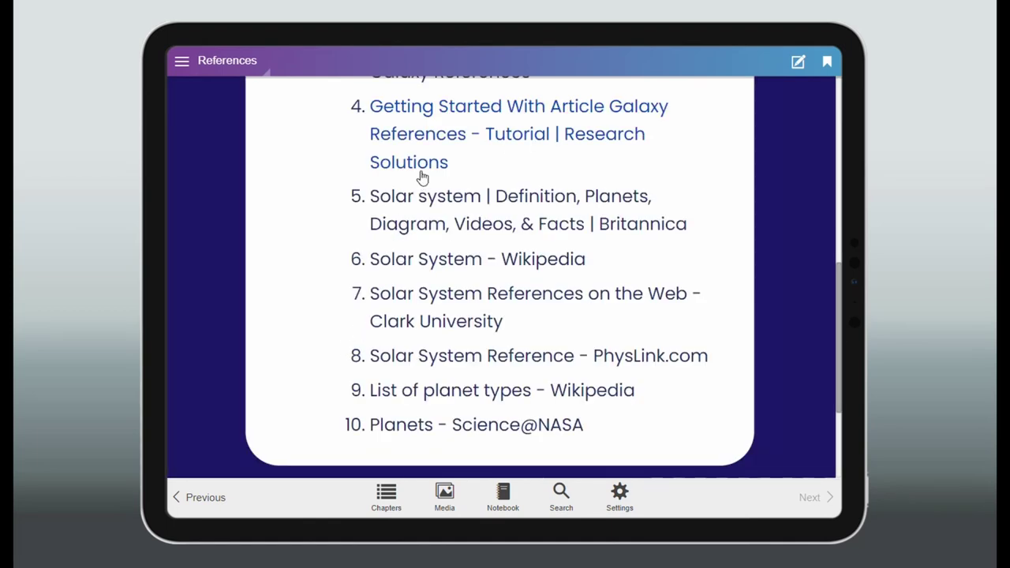
{"action": "left_click", "coordinate": [419, 173]}
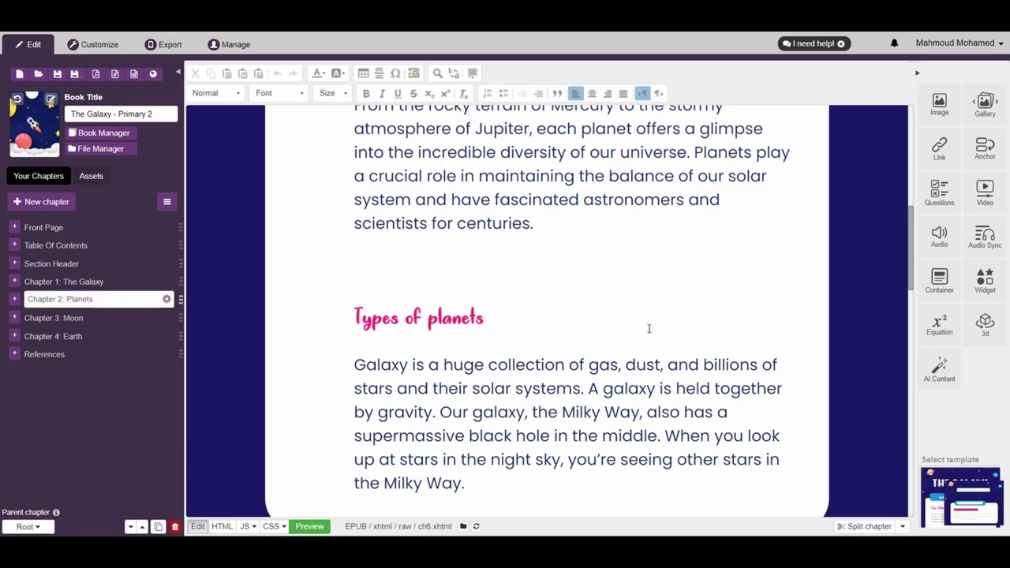
Insert an anchor named planet_types just before the 'Types of planets' heading
{"action": "left_click", "coordinate": [353, 324]}
{"action": "left_click", "coordinate": [986, 154]}
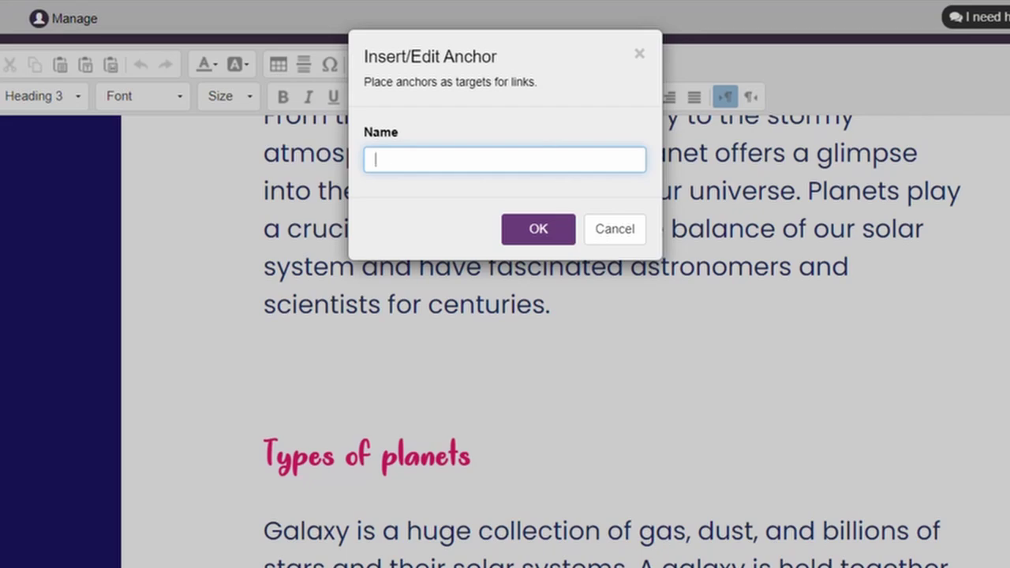
{"action": "type", "text": "planet types"}
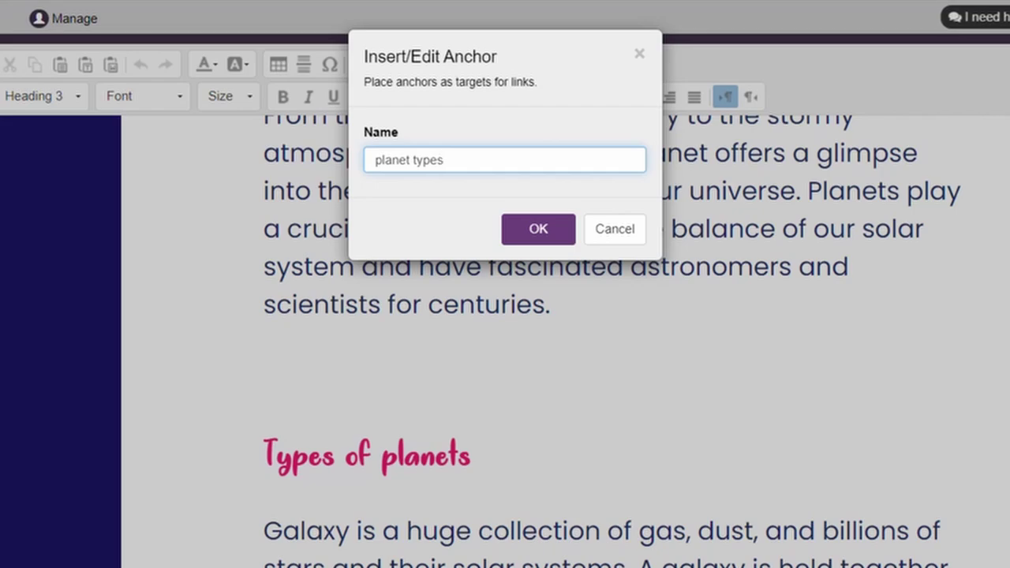
{"action": "left_click", "coordinate": [538, 229]}
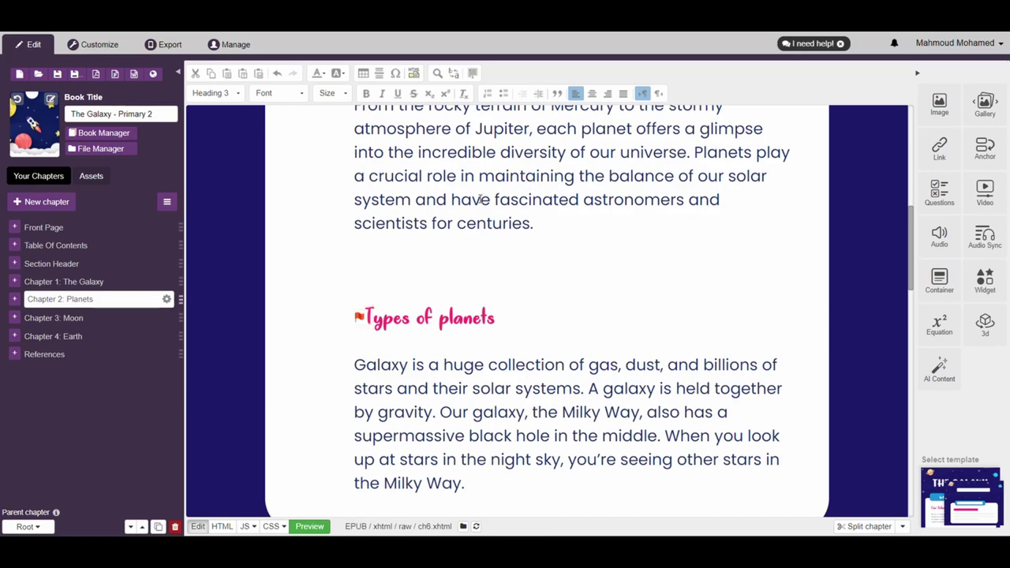
Reopen the planet_types anchor to check its name, close it unchanged, then select and delete the flag
{"action": "double_click", "coordinate": [362, 319]}
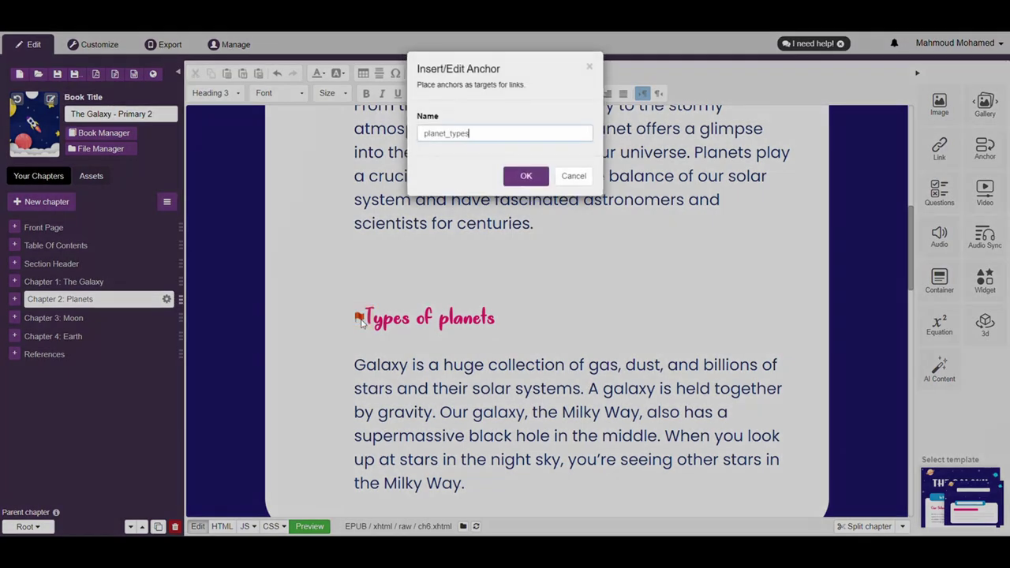
{"action": "left_click", "coordinate": [572, 177]}
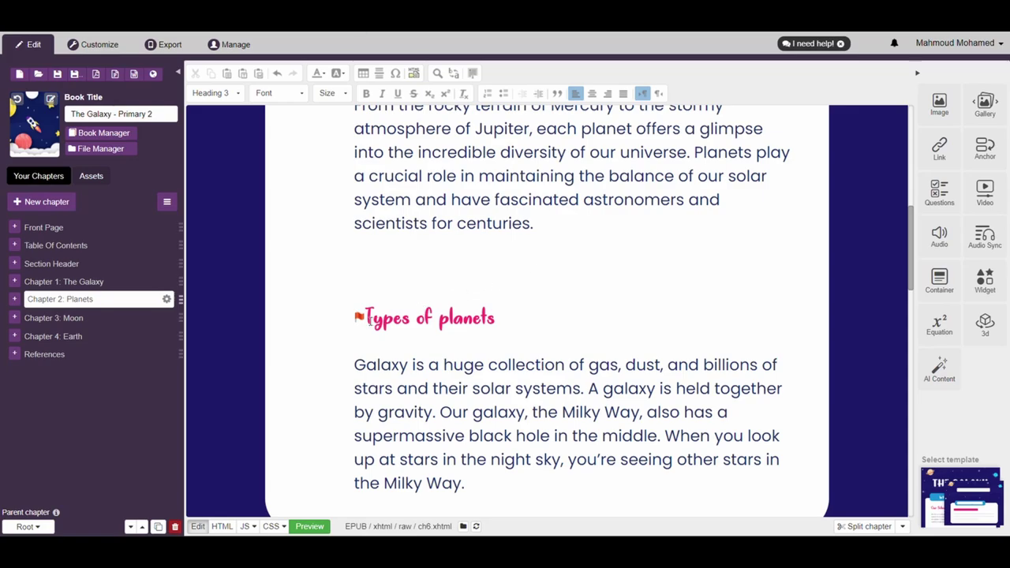
{"action": "left_click", "coordinate": [359, 318]}
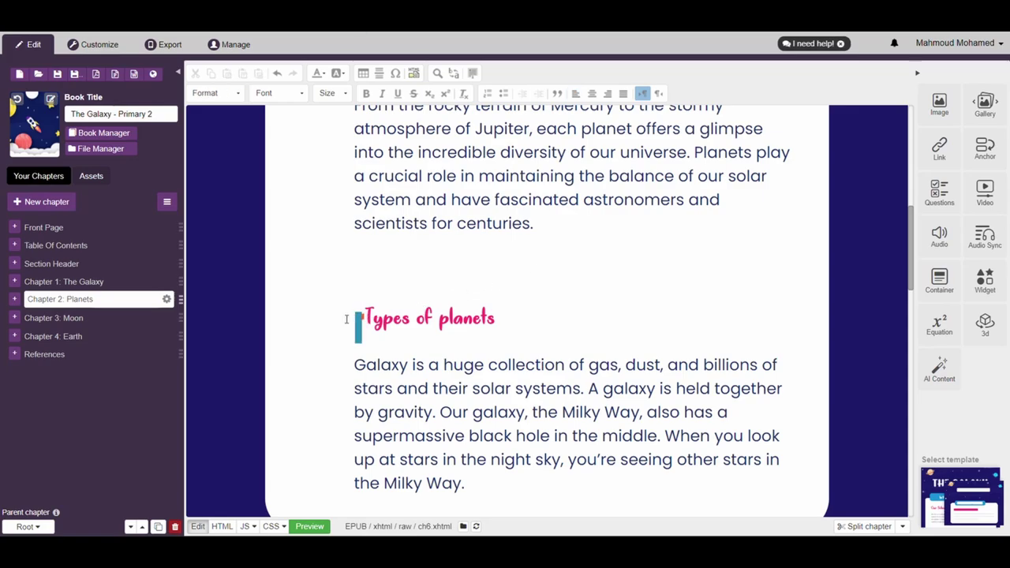
{"action": "key", "text": "Delete"}
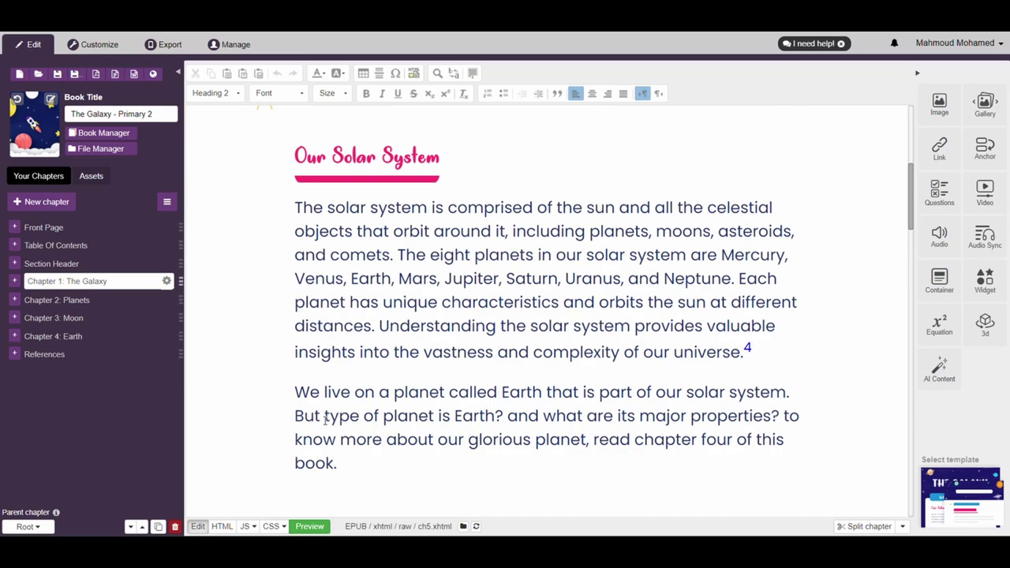
Create a To Book Location link on 'type of planet' targeting Chapter 2: Planets, anchor planet_types
{"action": "left_click_drag", "start_coordinate": [325, 419], "coordinate": [435, 416]}
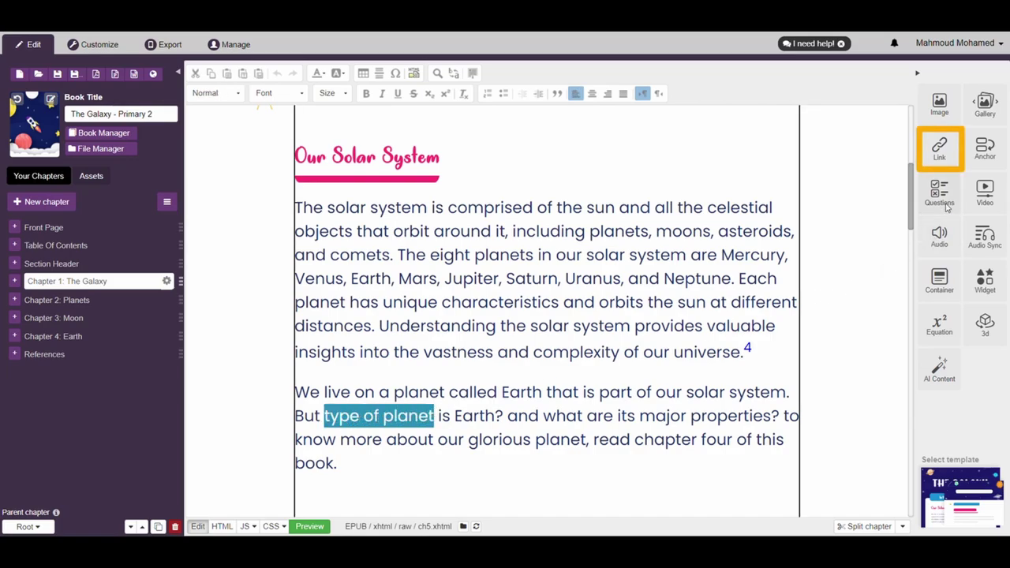
{"action": "left_click", "coordinate": [939, 148]}
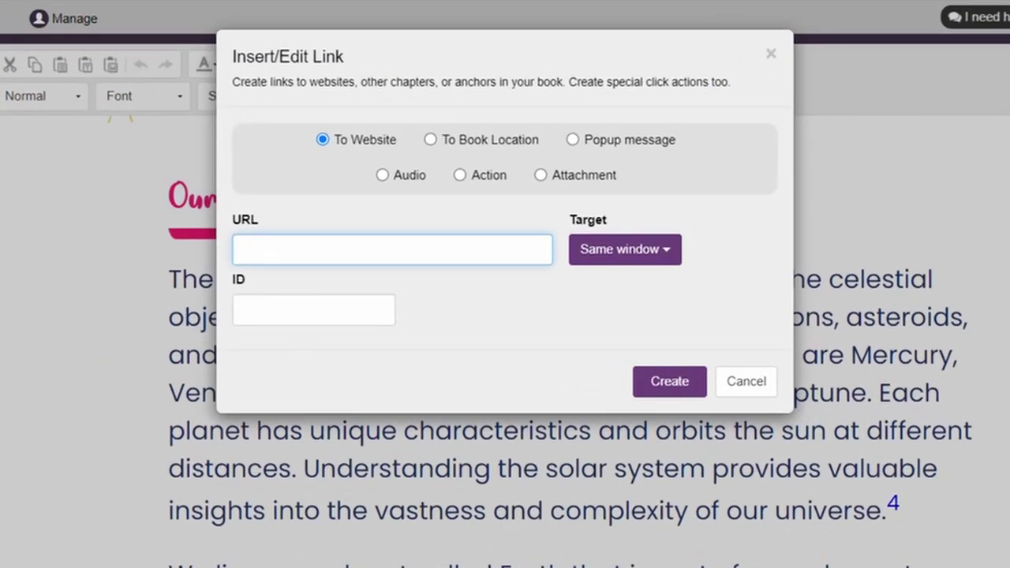
{"action": "left_click", "coordinate": [526, 144]}
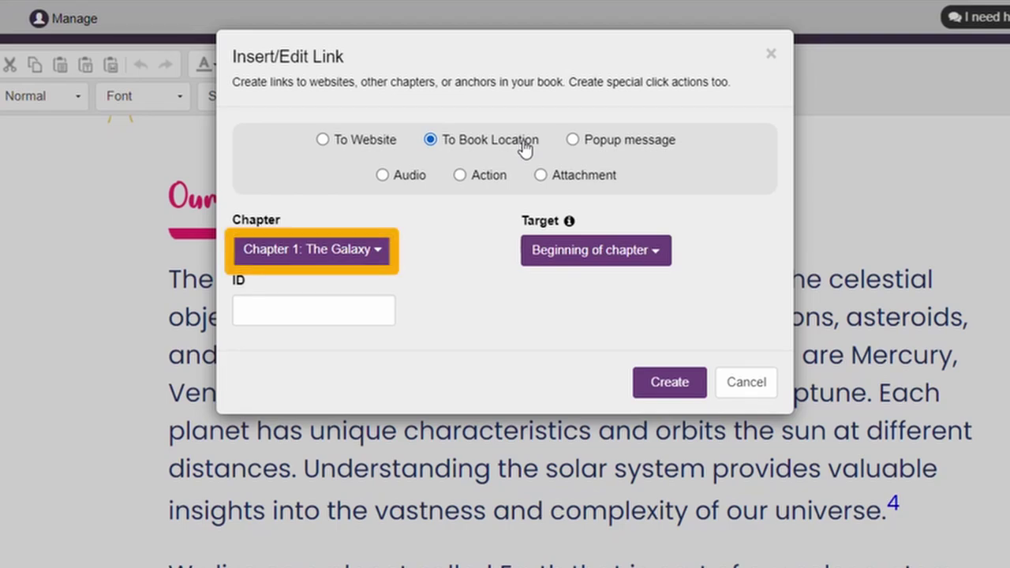
{"action": "left_click", "coordinate": [377, 252]}
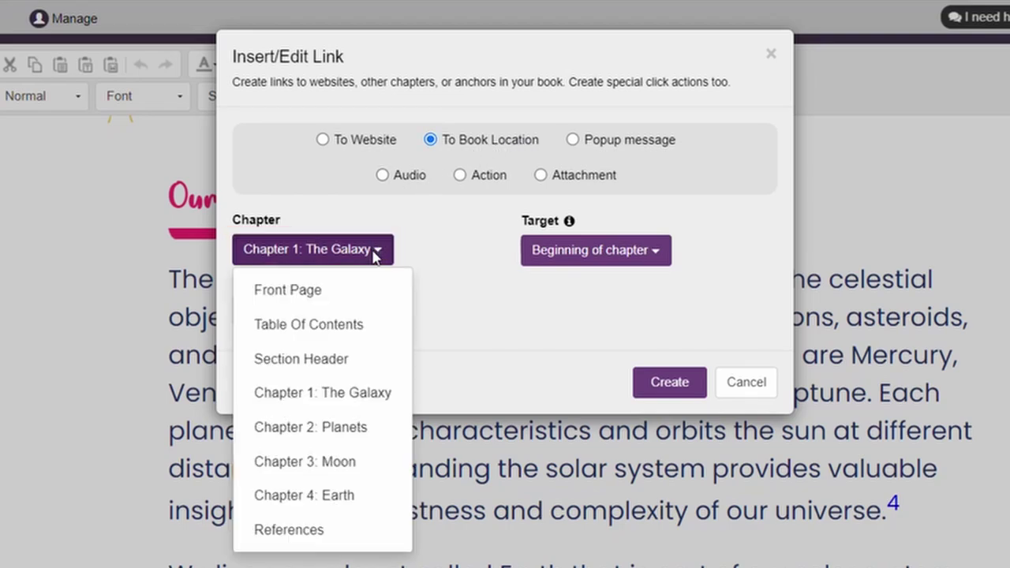
{"action": "left_click", "coordinate": [376, 430]}
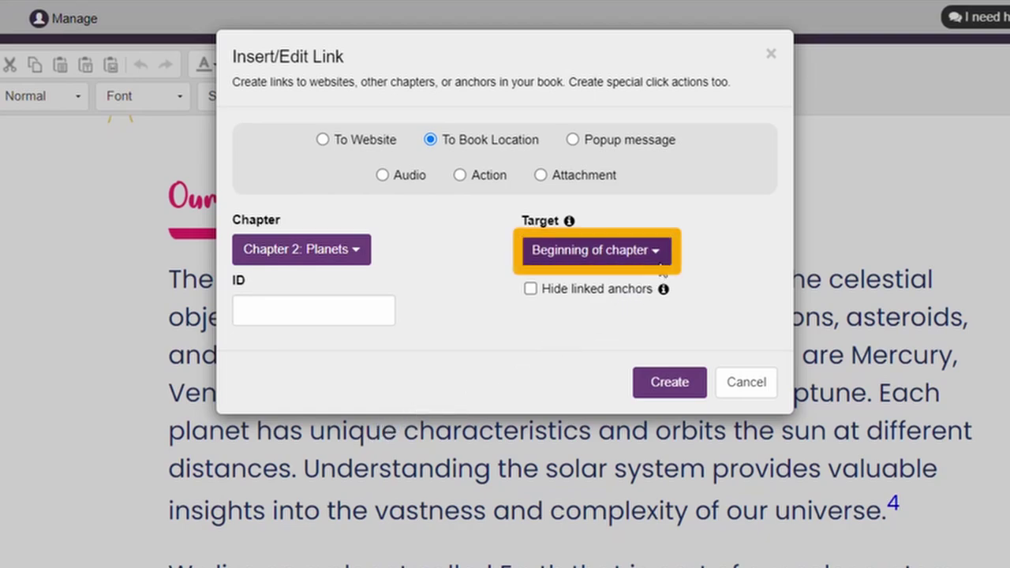
{"action": "left_click", "coordinate": [664, 260]}
{"action": "left_click", "coordinate": [595, 328]}
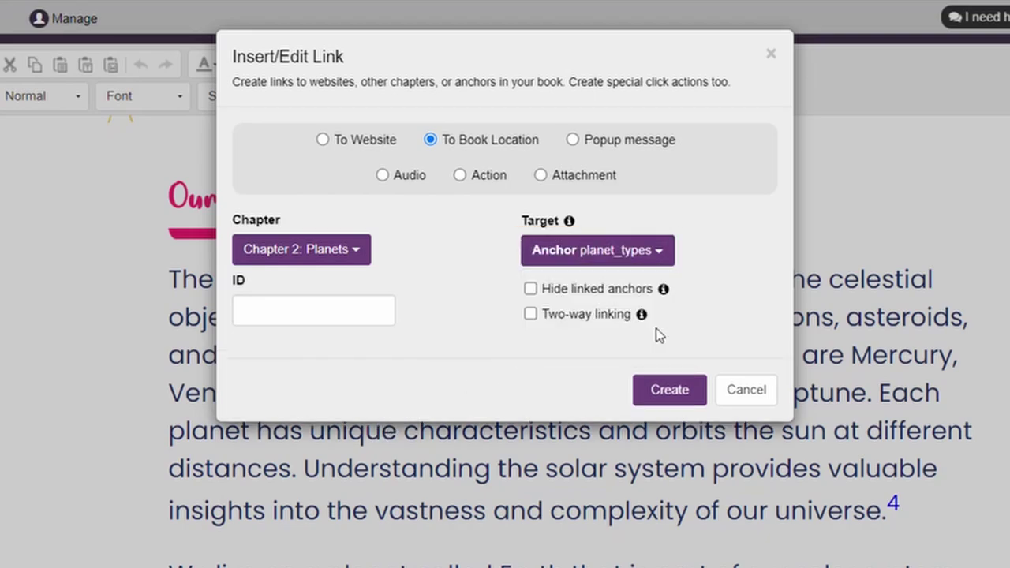
{"action": "left_click", "coordinate": [670, 389]}
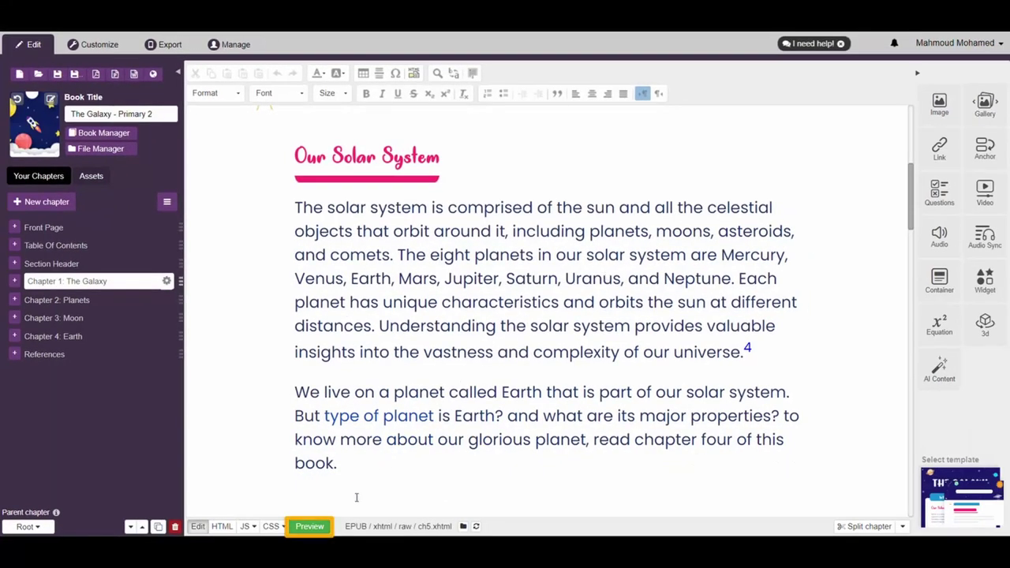
{"action": "left_click", "coordinate": [311, 526]}
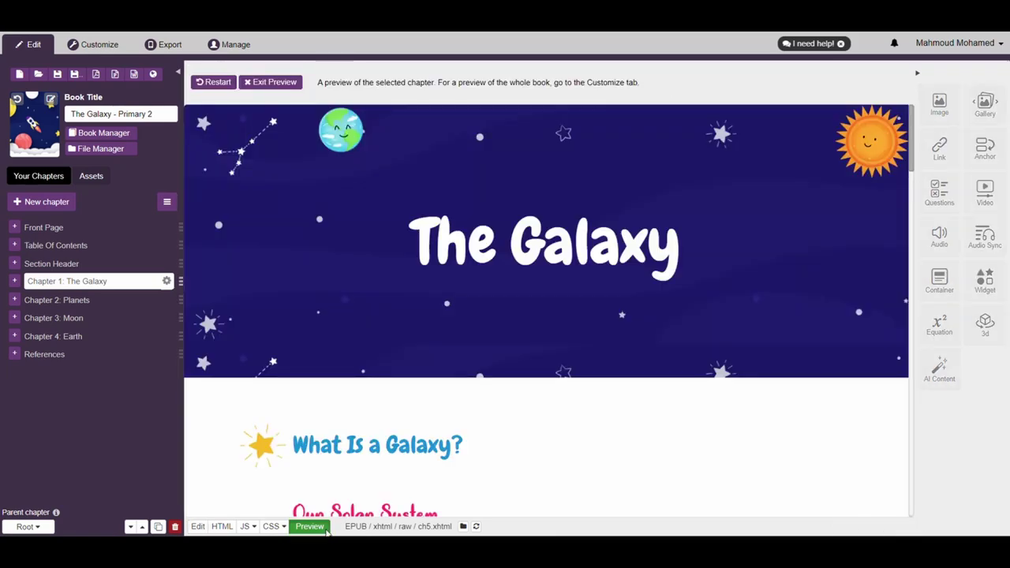
{"action": "scroll", "coordinate": [550, 386], "scroll_direction": "down", "scroll_amount": 4}
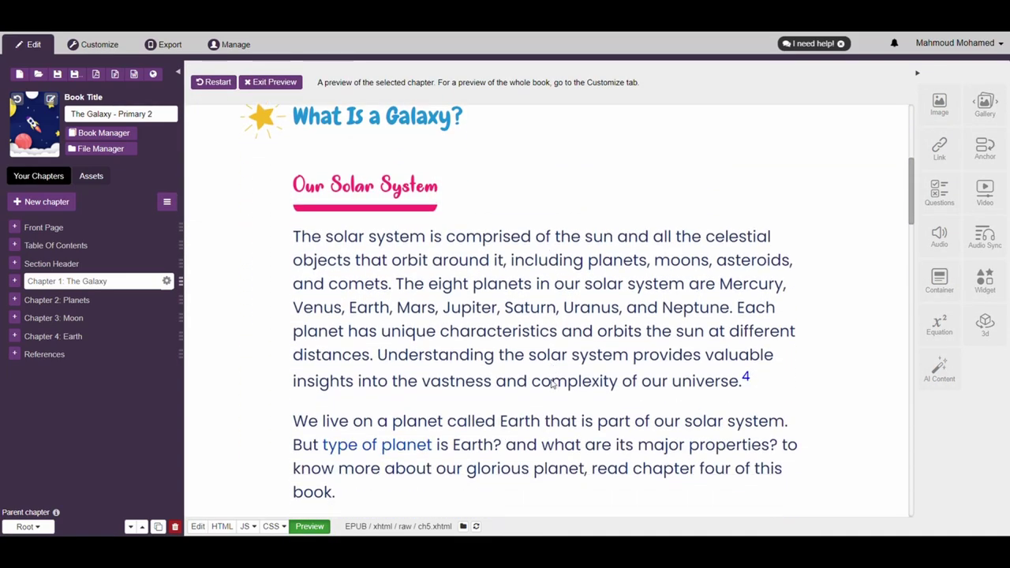
{"action": "scroll", "coordinate": [552, 384], "scroll_direction": "down", "scroll_amount": 1}
{"action": "scroll", "coordinate": [426, 385], "scroll_direction": "down", "scroll_amount": 5}
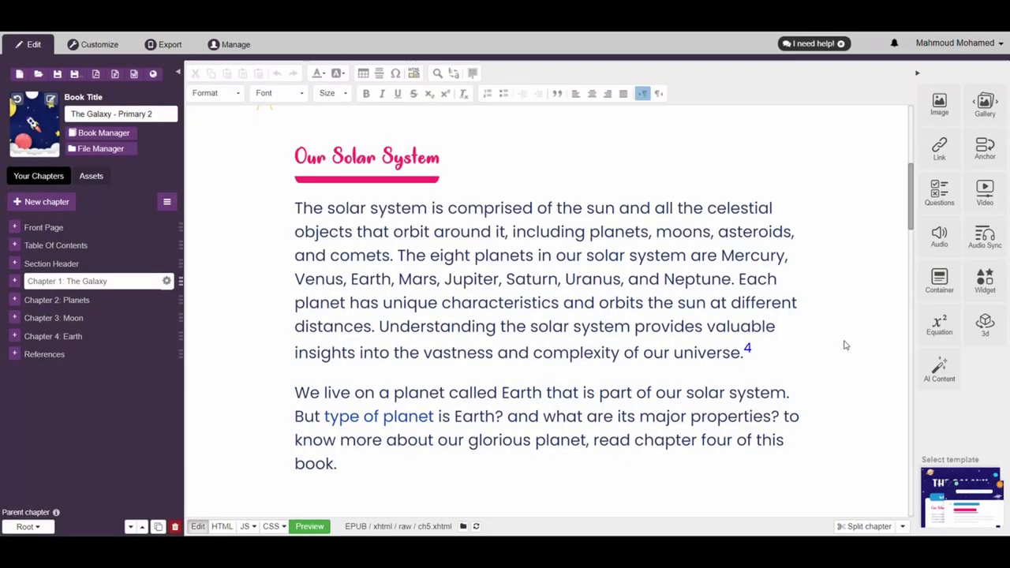
Give the superscript 4 a link with ID '4th reference', then switch to the References chapter
{"action": "left_click_drag", "start_coordinate": [743, 352], "coordinate": [754, 352]}
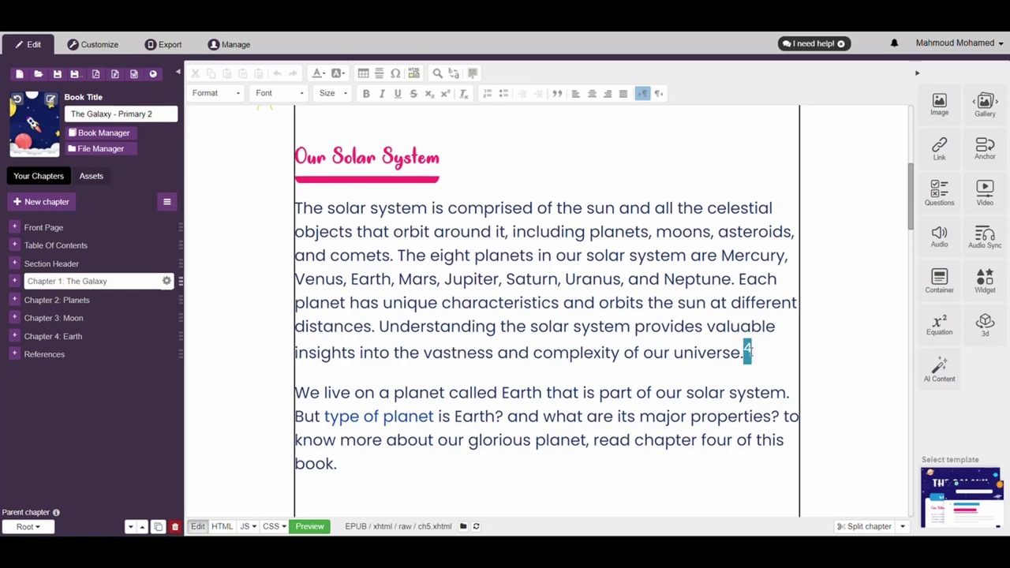
{"action": "left_click", "coordinate": [947, 155]}
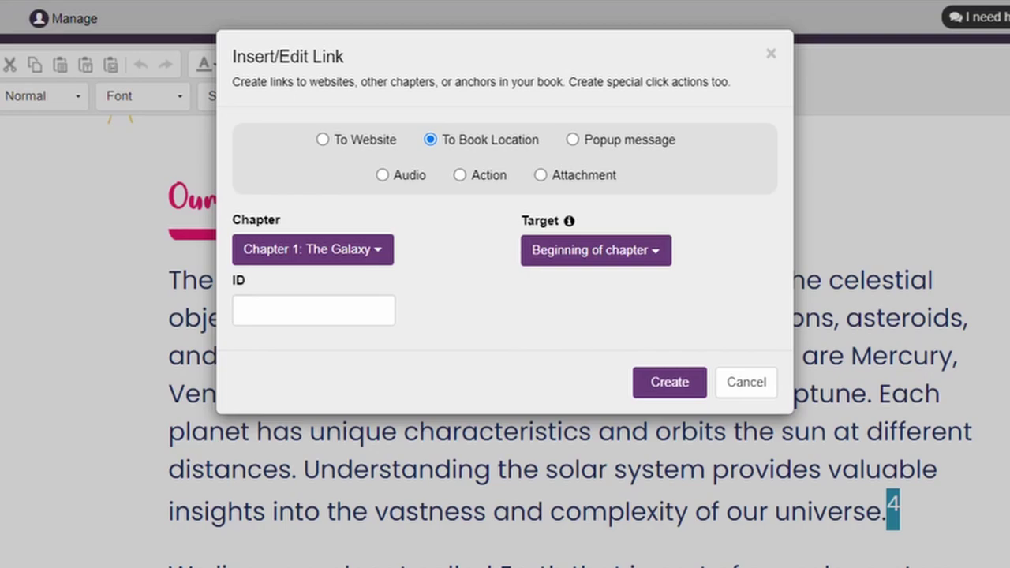
{"action": "left_click", "coordinate": [318, 300]}
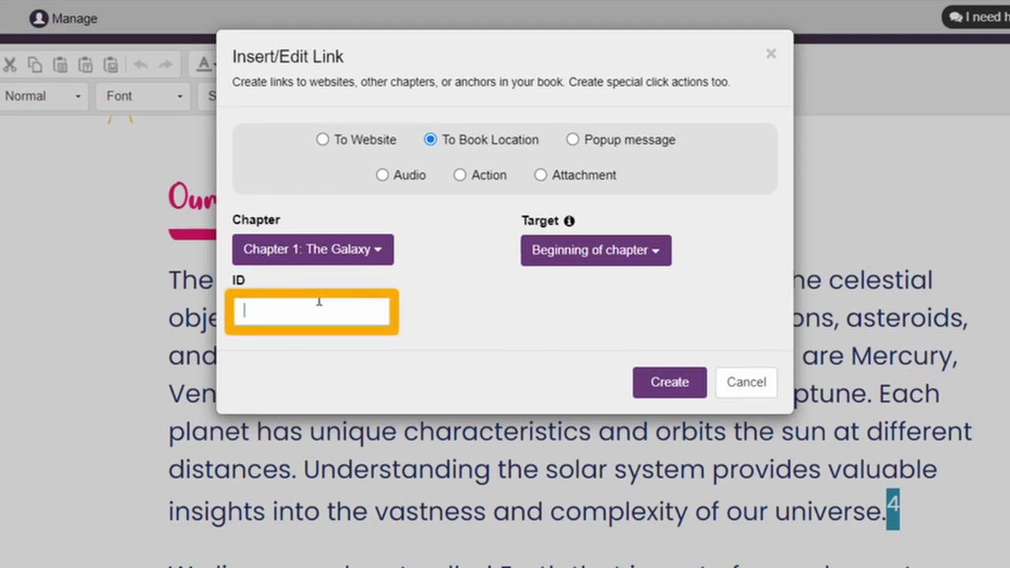
{"action": "type", "text": "4th reference"}
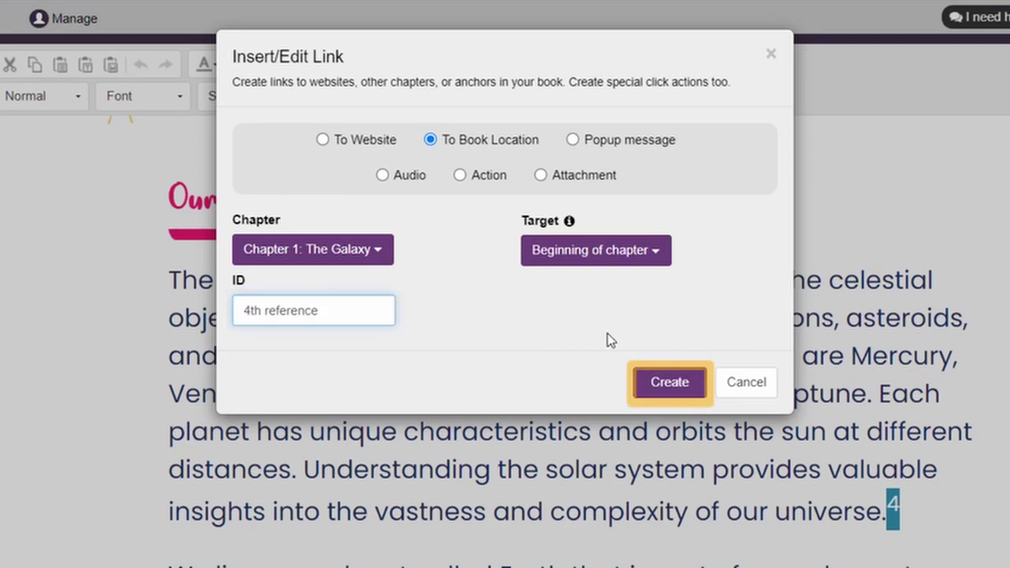
{"action": "left_click", "coordinate": [670, 382]}
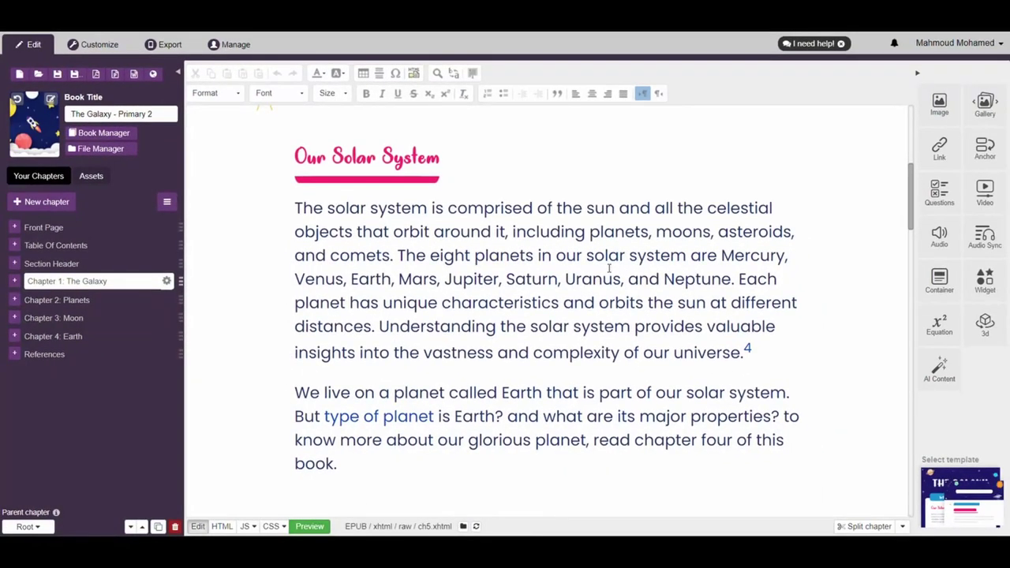
{"action": "left_click", "coordinate": [112, 360]}
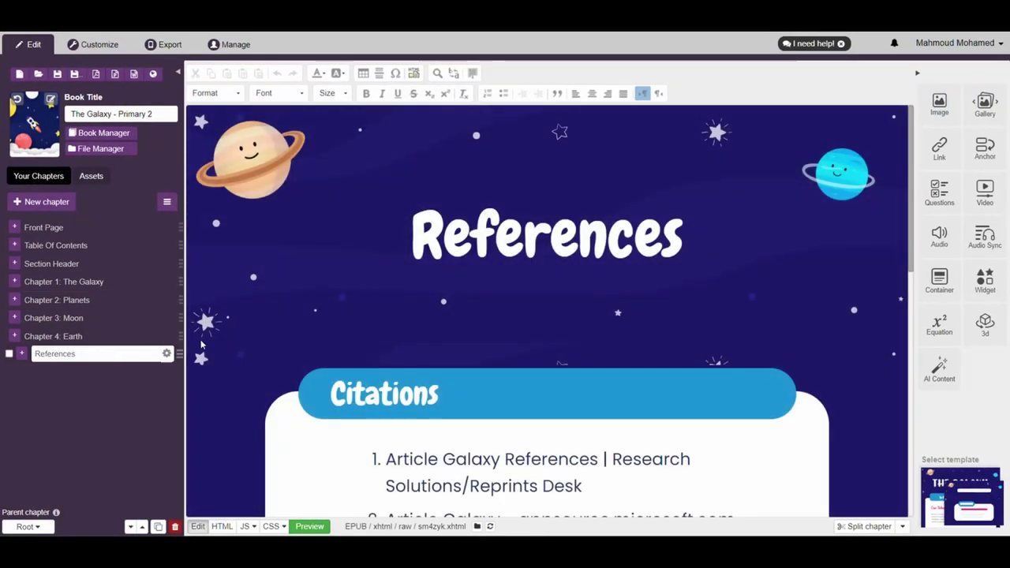
Link reference item 4 two-way to the '4th reference' anchor in Chapter 1: The Galaxy
{"action": "scroll", "coordinate": [284, 329], "scroll_direction": "down", "scroll_amount": 5}
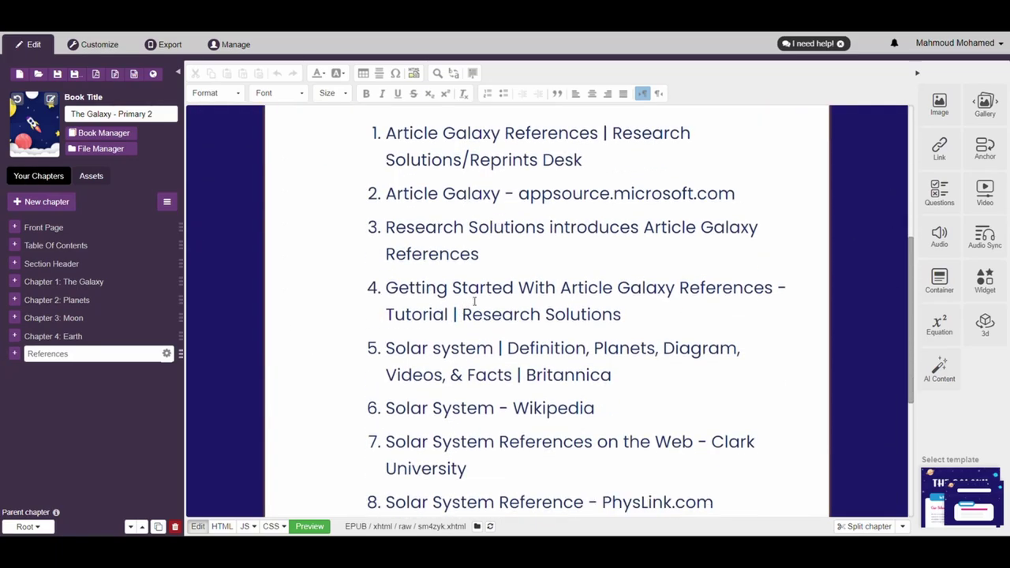
{"action": "triple_click", "coordinate": [483, 291]}
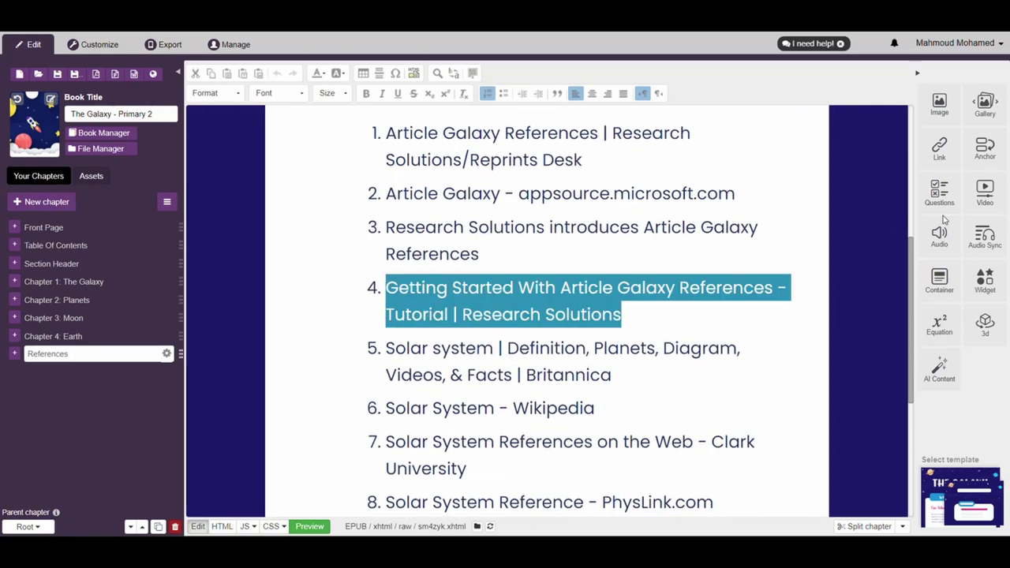
{"action": "left_click", "coordinate": [939, 148]}
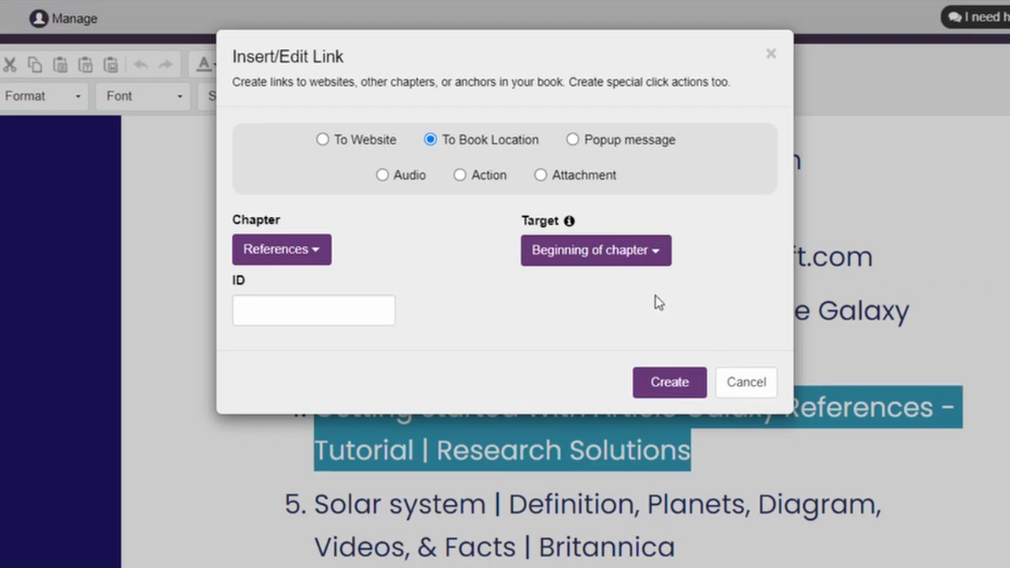
{"action": "left_click", "coordinate": [304, 256]}
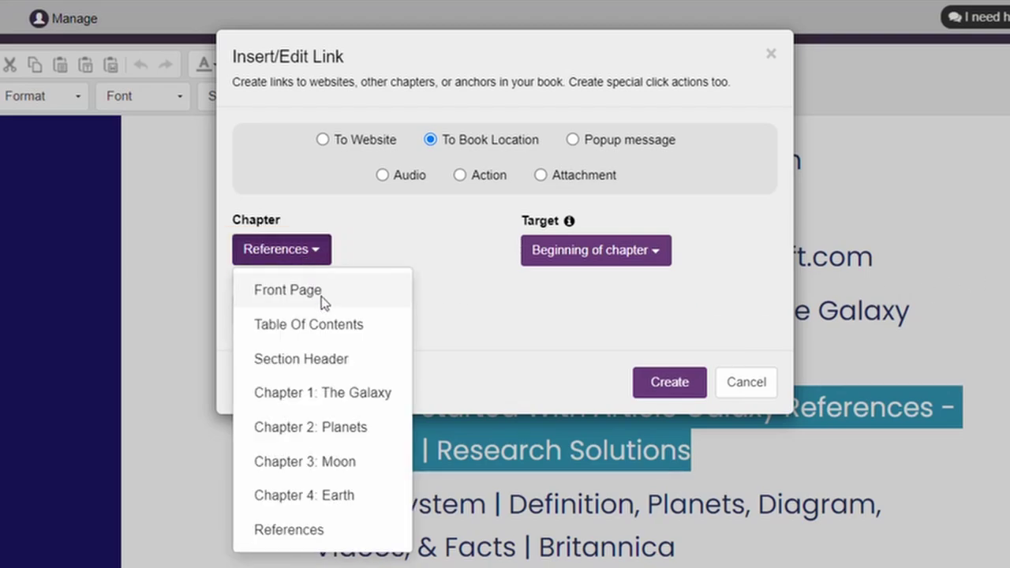
{"action": "left_click", "coordinate": [349, 398]}
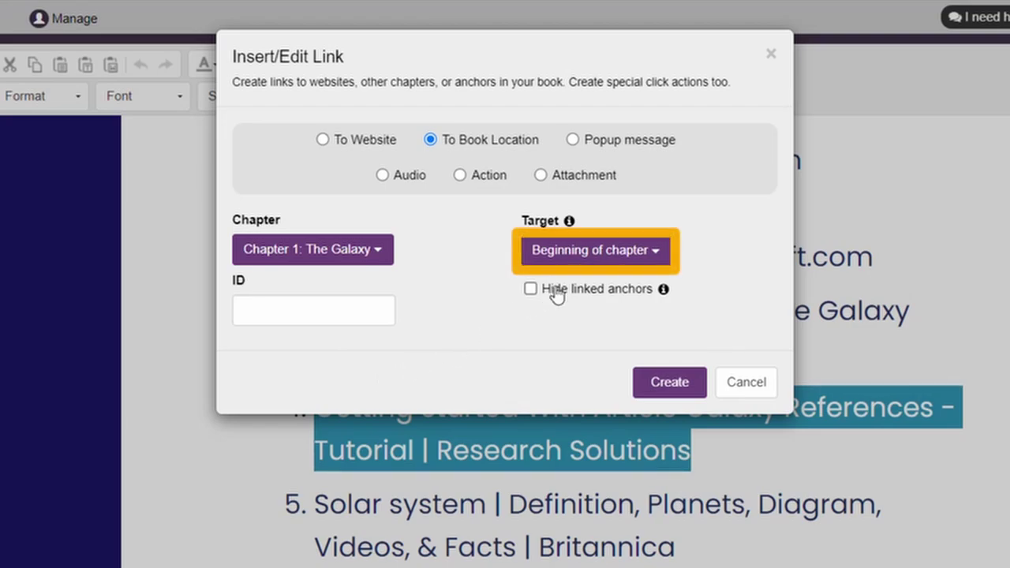
{"action": "left_click", "coordinate": [599, 263]}
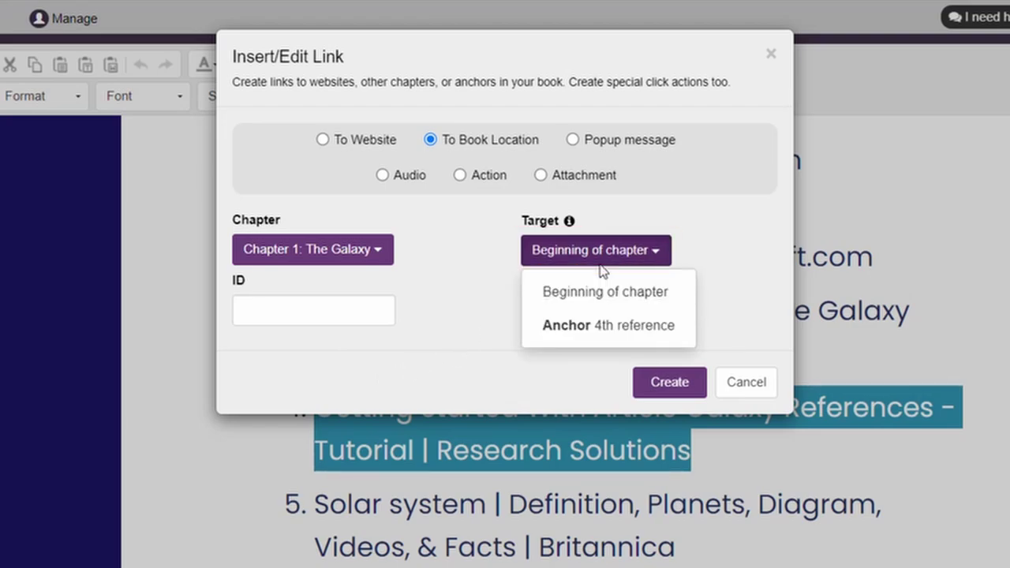
{"action": "left_click", "coordinate": [622, 330]}
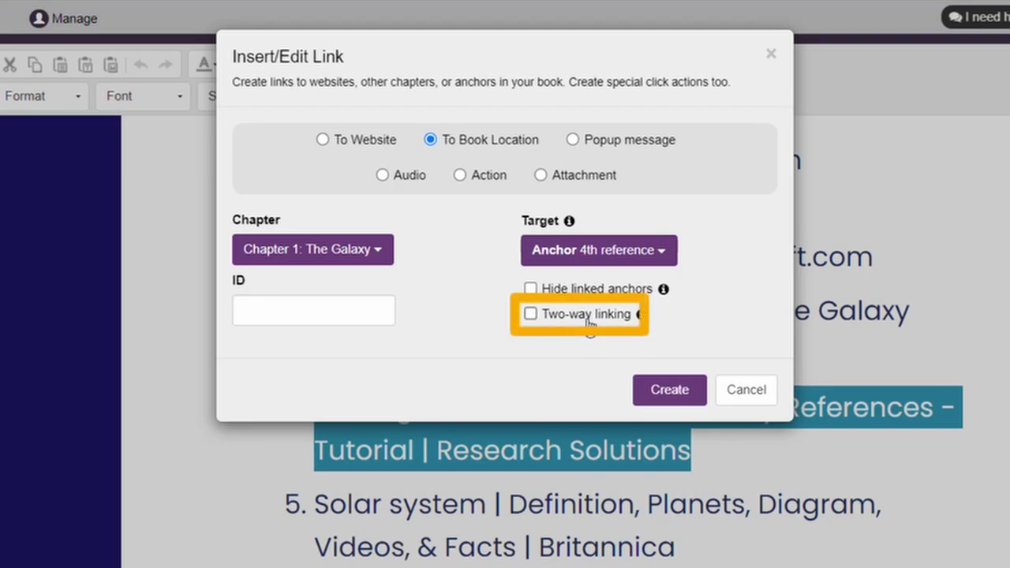
{"action": "left_click", "coordinate": [588, 322]}
{"action": "left_click", "coordinate": [671, 387]}
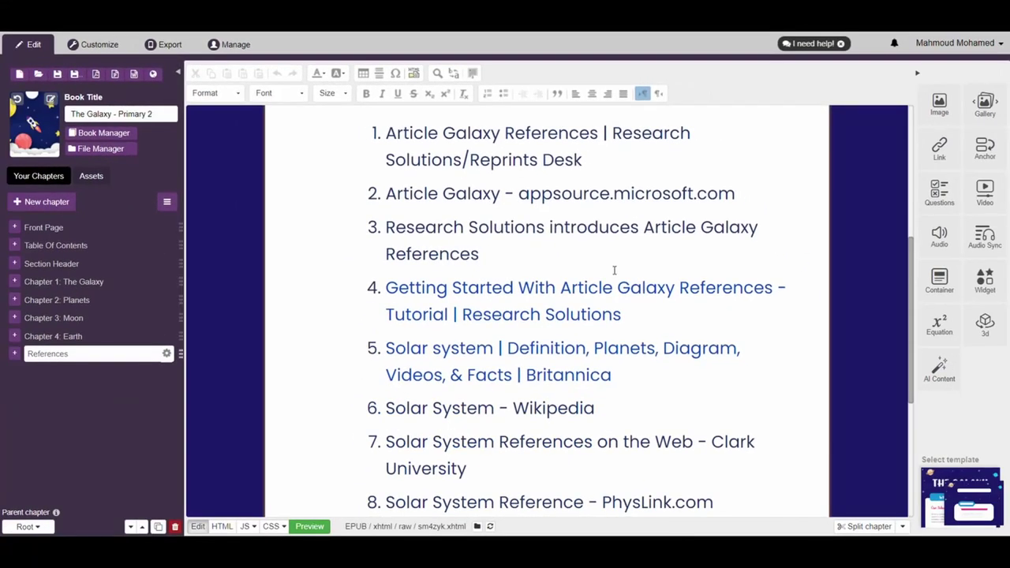
Preview the book and follow footnote 4 to its citation and back again
{"action": "left_click", "coordinate": [322, 528]}
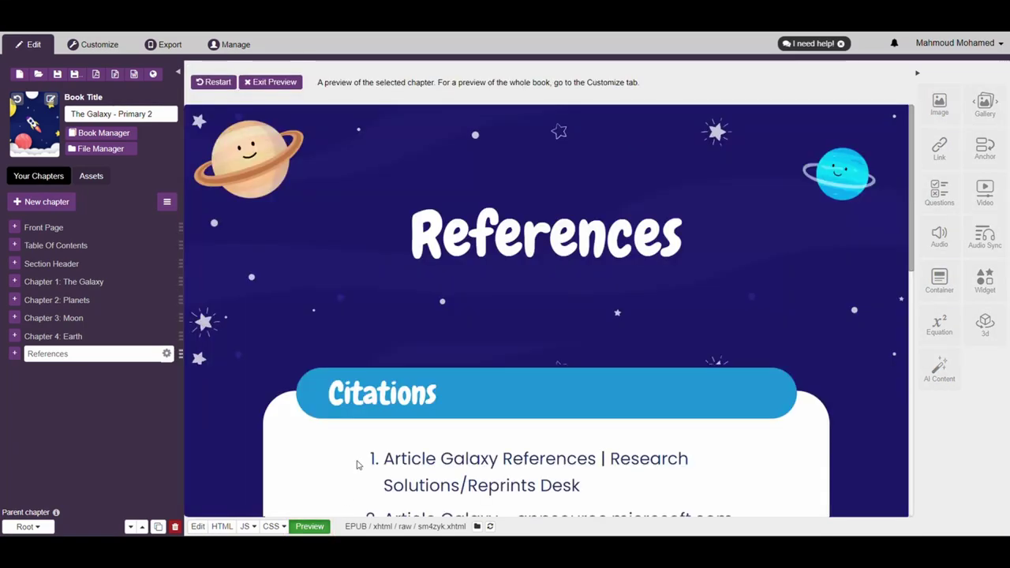
{"action": "scroll", "coordinate": [359, 433], "scroll_direction": "down", "scroll_amount": 5}
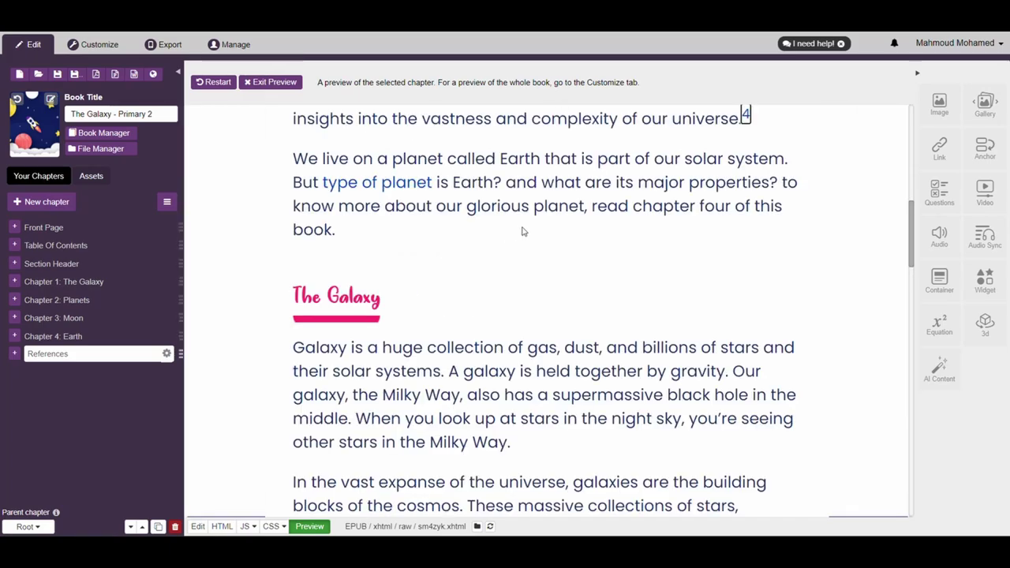
{"action": "left_click", "coordinate": [746, 120]}
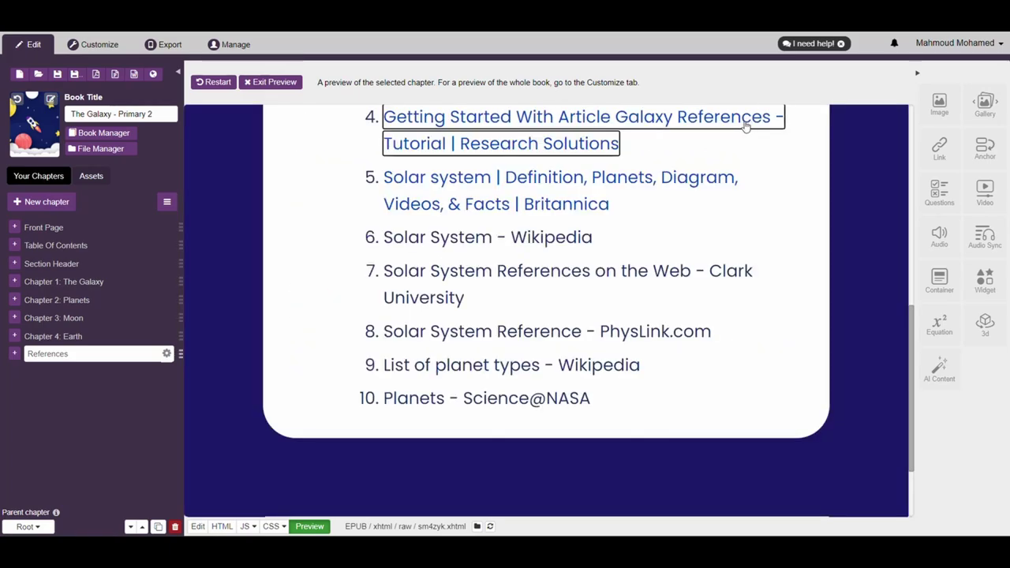
{"action": "left_click", "coordinate": [642, 128]}
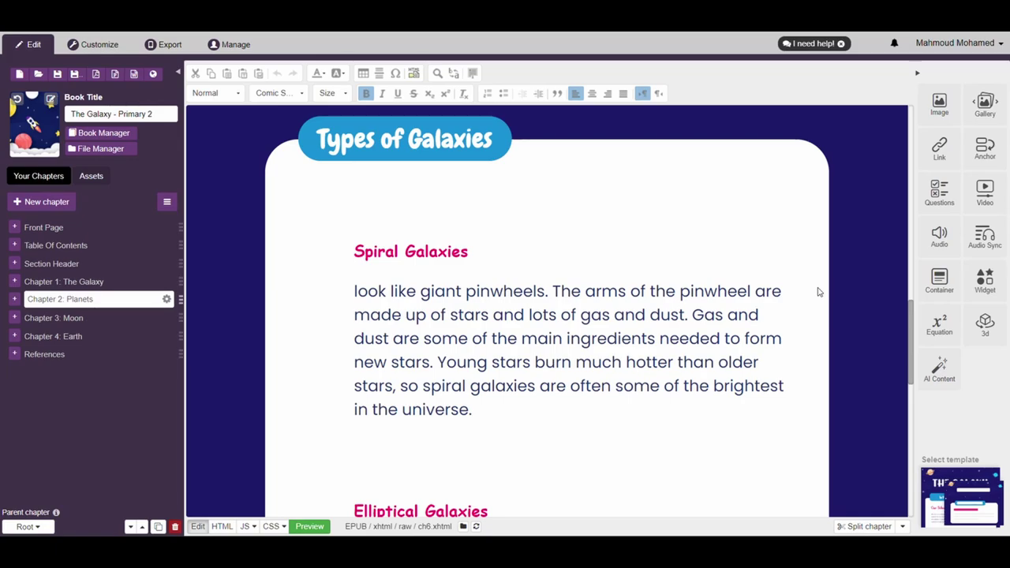
Add a Spiral_Galaxies anchor at the Spiral Galaxies heading with a new linked chapter
{"action": "triple_click", "coordinate": [432, 254]}
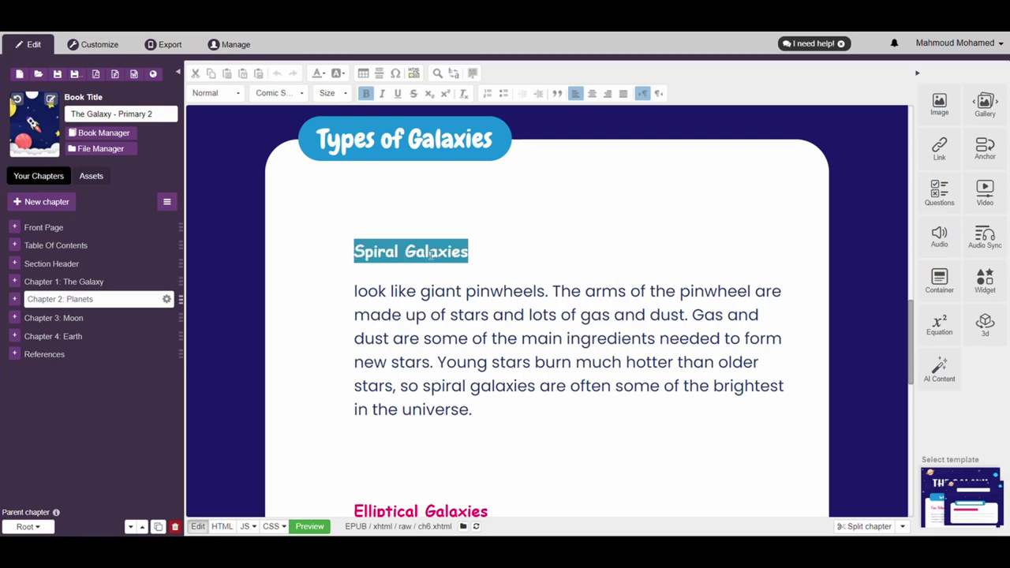
{"action": "left_click", "coordinate": [986, 152]}
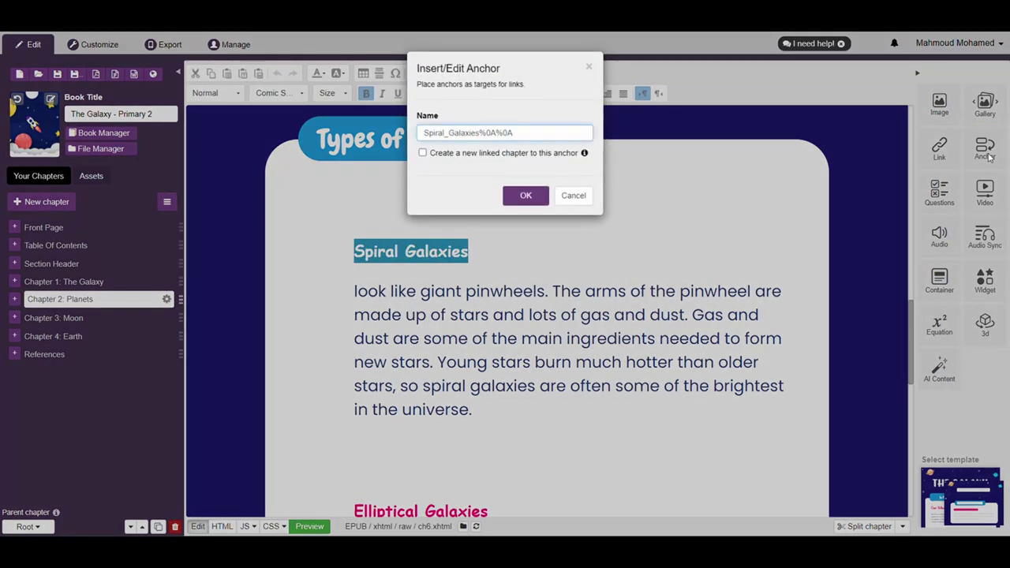
{"action": "left_click", "coordinate": [554, 154]}
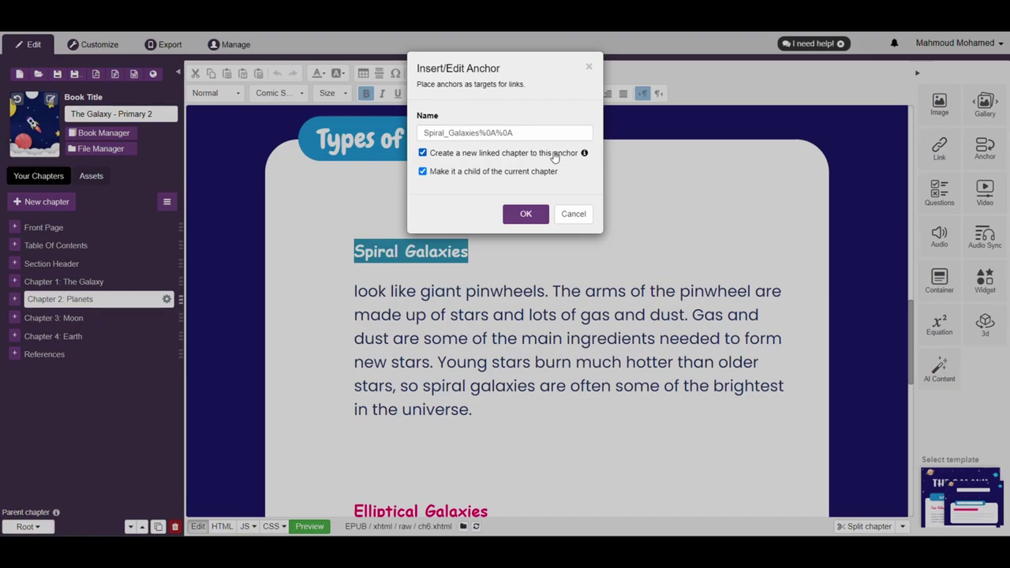
{"action": "key", "text": "ctrl+a"}
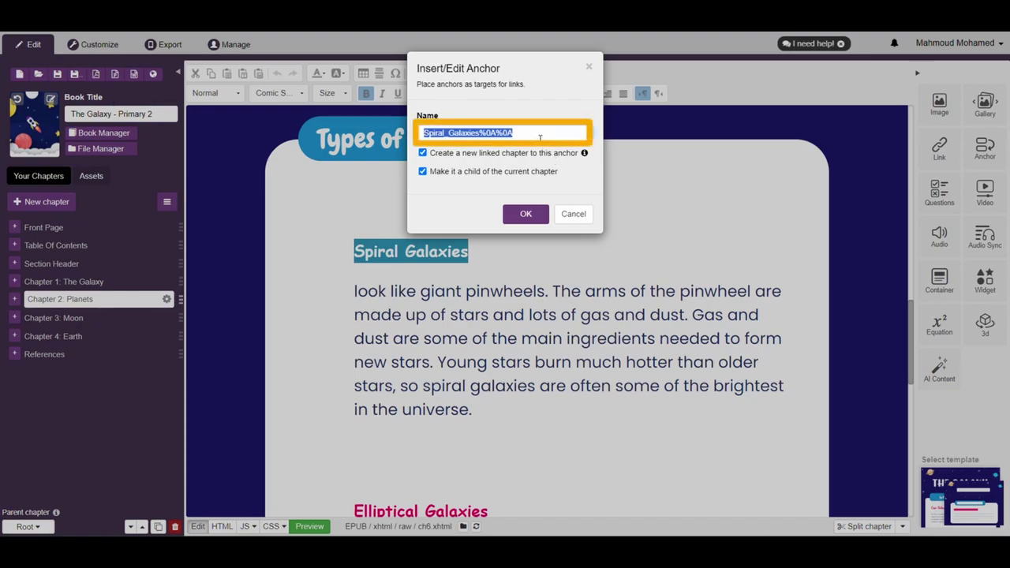
{"action": "type", "text": "Spiral_Galaxies"}
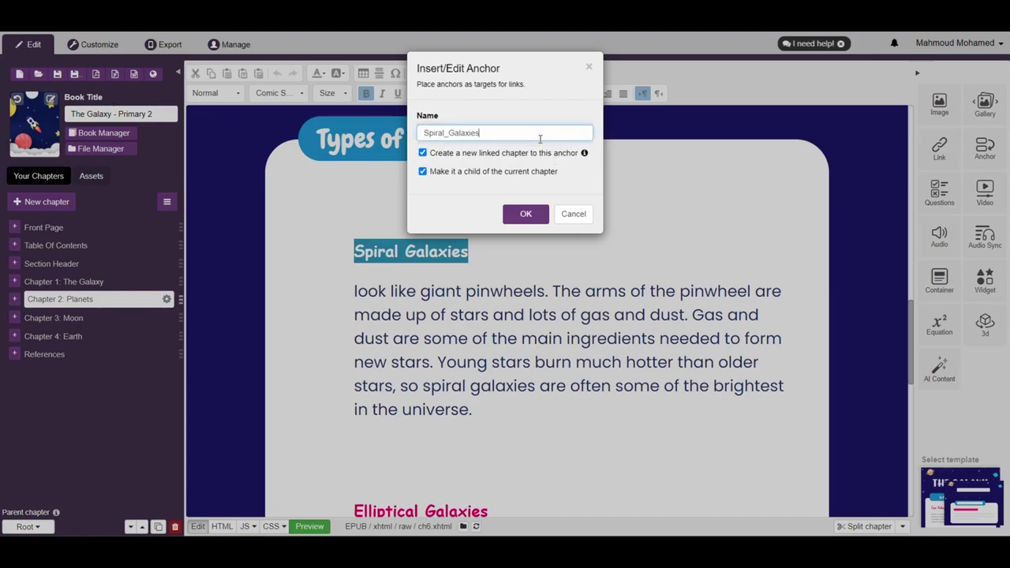
{"action": "left_click", "coordinate": [542, 214]}
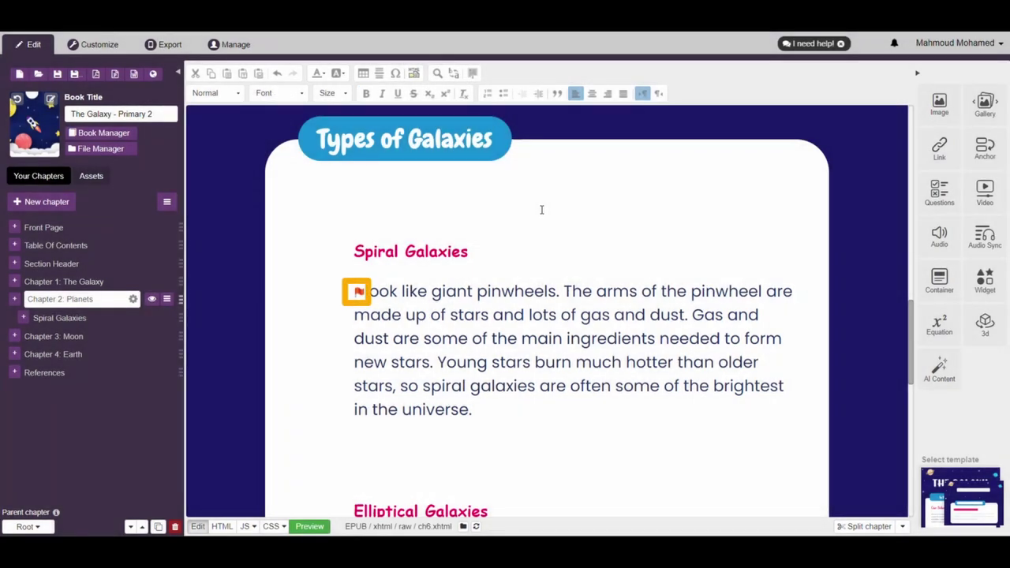